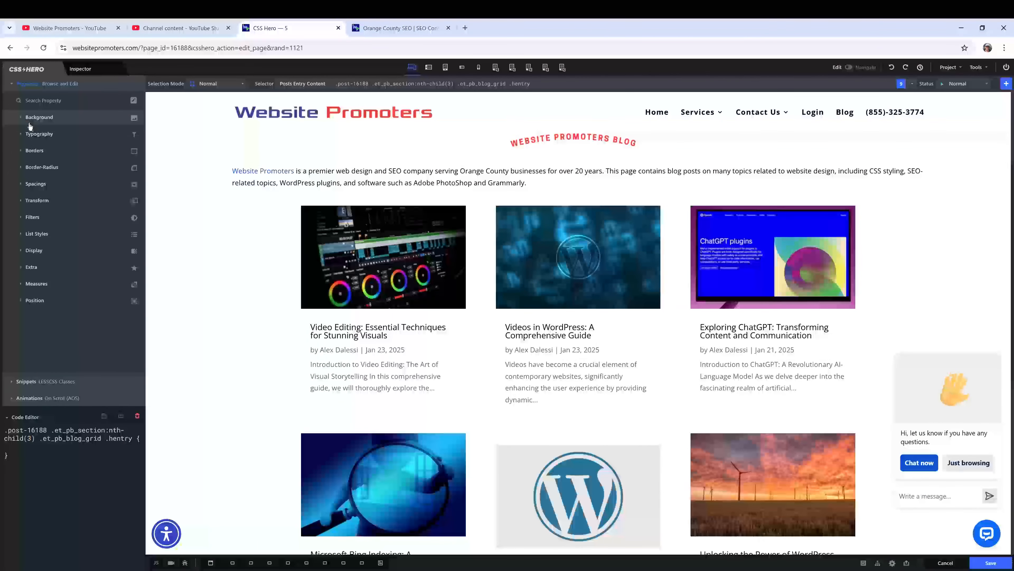
Set the border radius of the blog post cards to 15px on all four corners and save the change
left_click(40, 168)
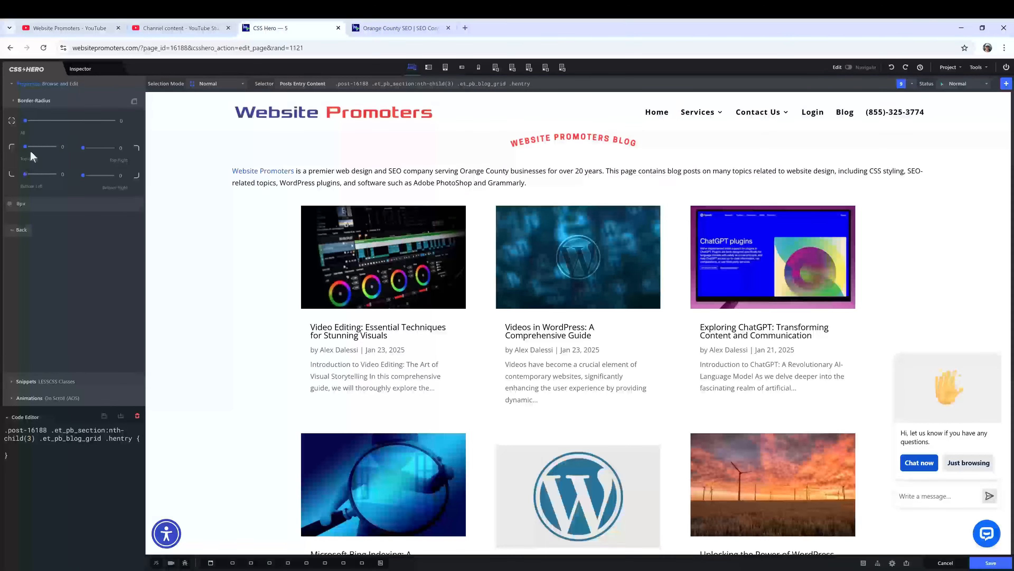
left_click_drag(26, 124, 33, 129)
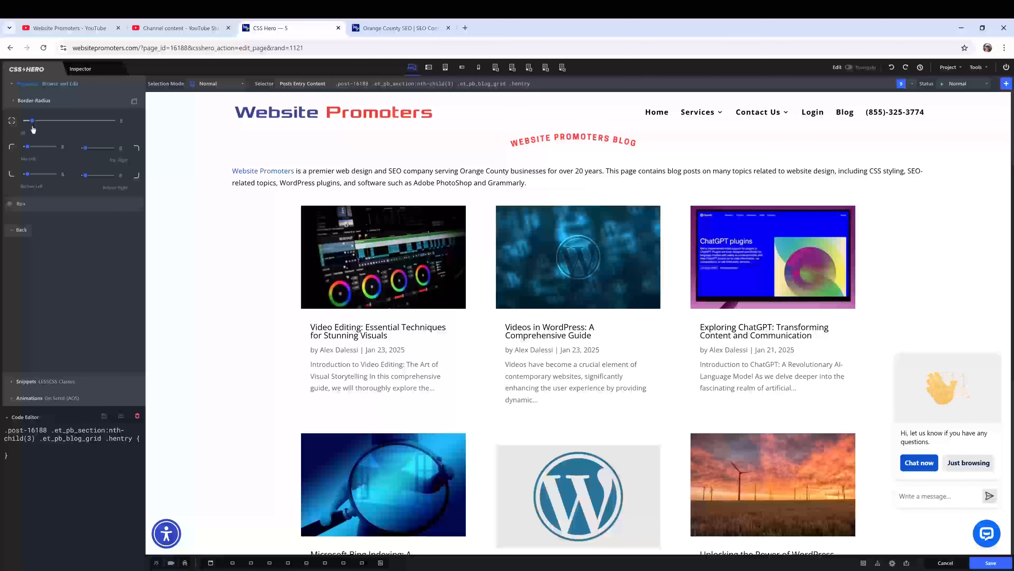
left_click_drag(33, 129, 45, 132)
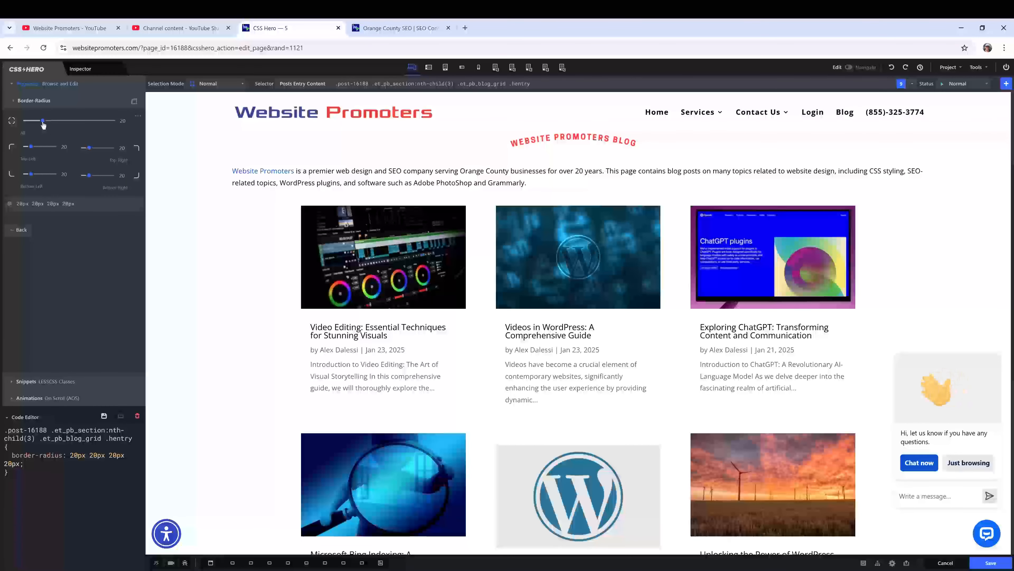
left_click_drag(44, 129, 39, 129)
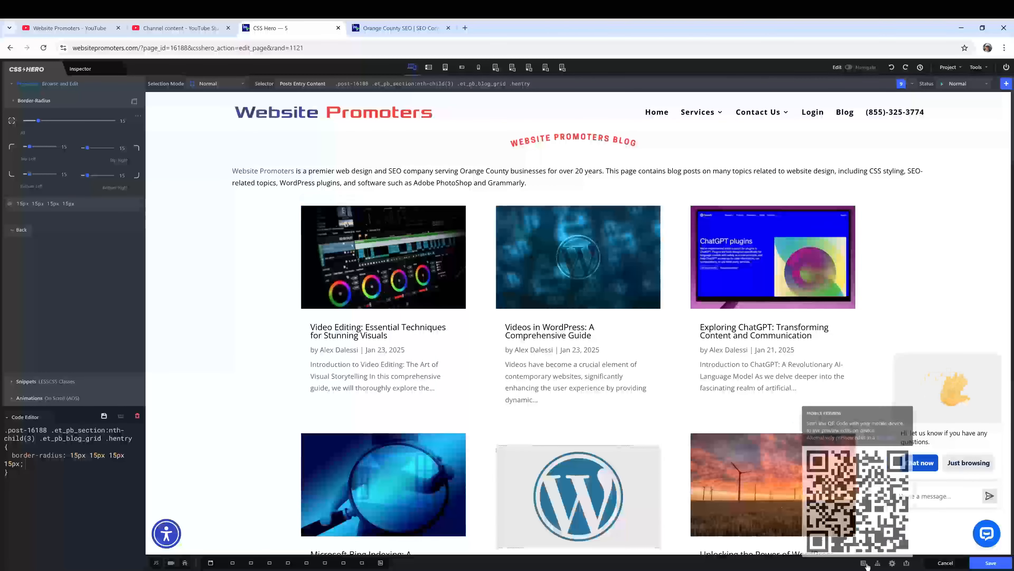
left_click(997, 565)
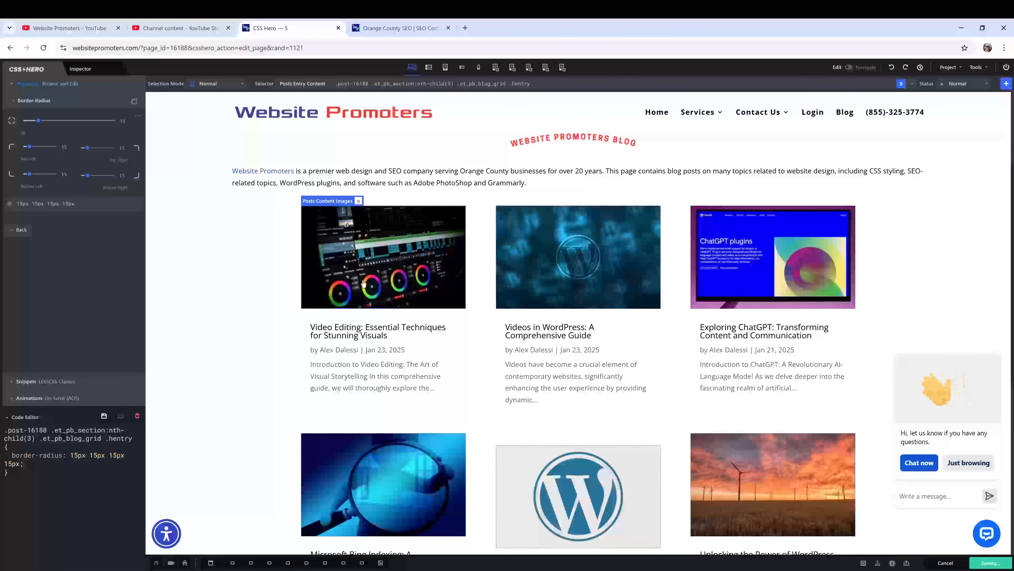
Add a border-radius of 10px to the blog post images in their CSS rule
left_click(343, 240)
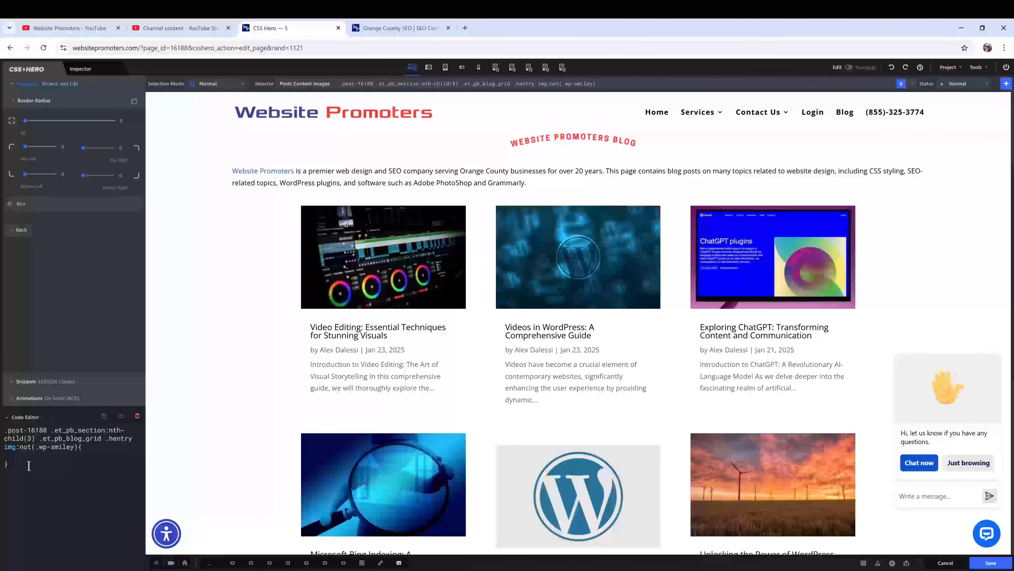
type("border")
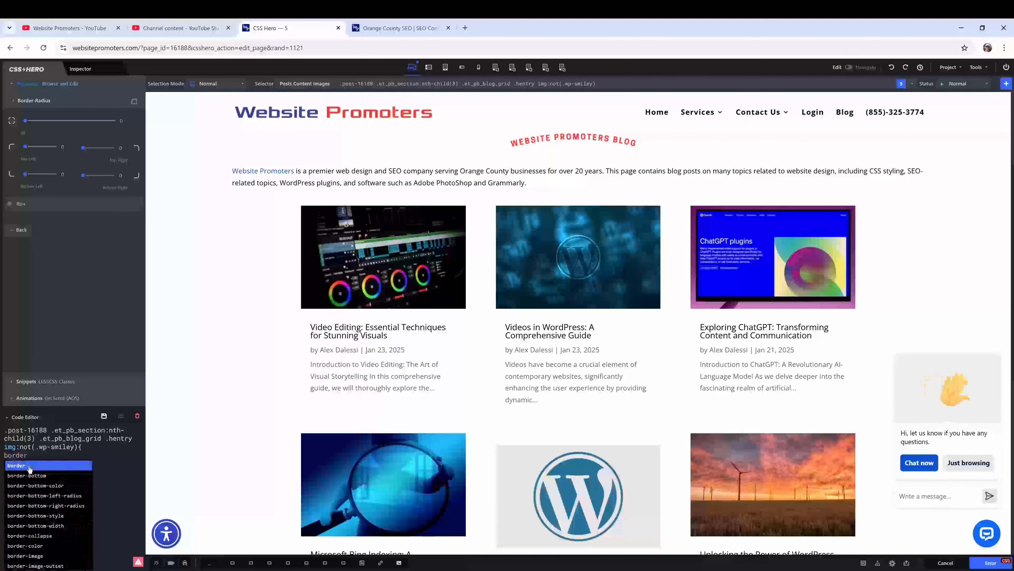
type("-ra")
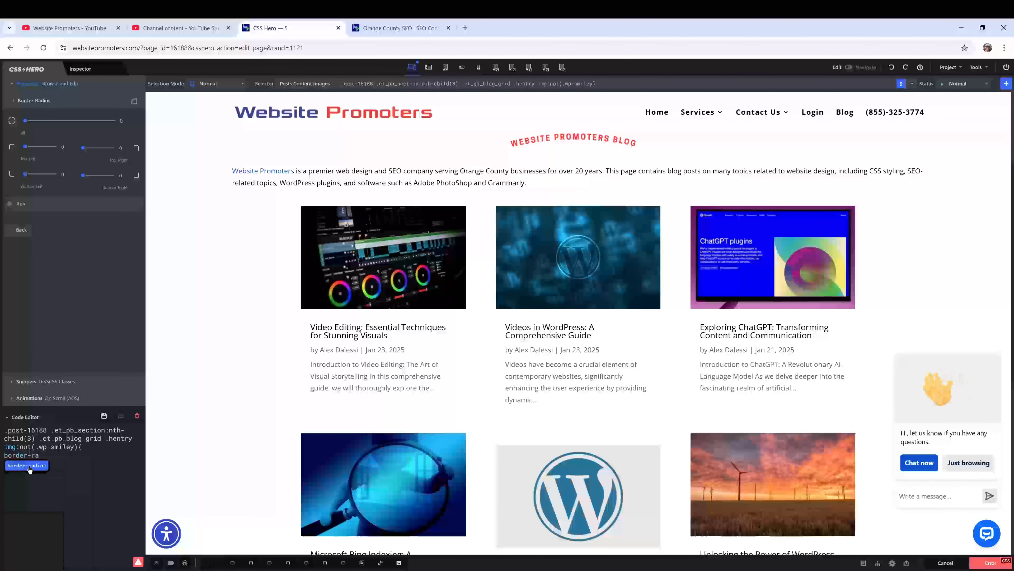
type("dius")
left_click(29, 468)
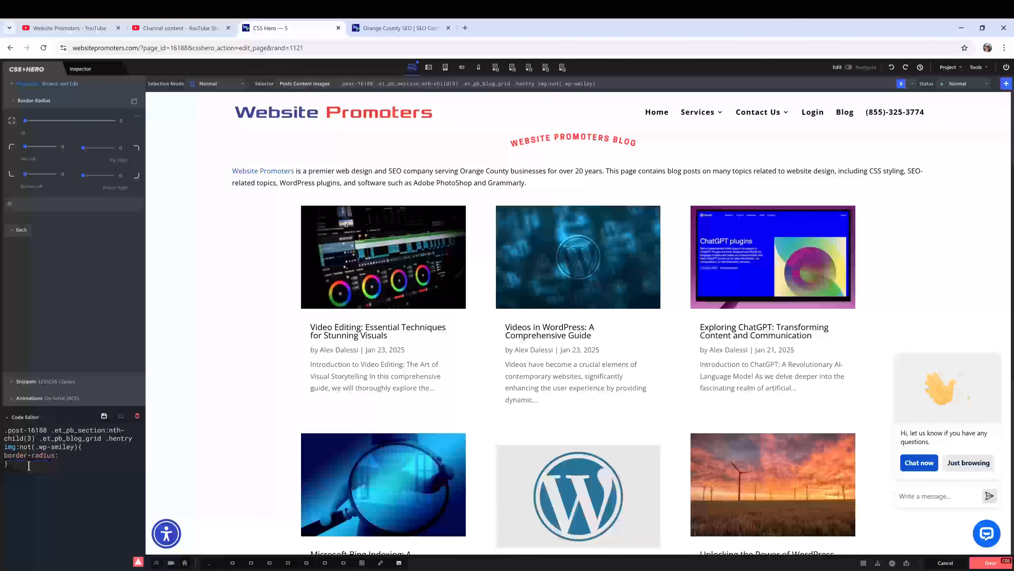
type("15px")
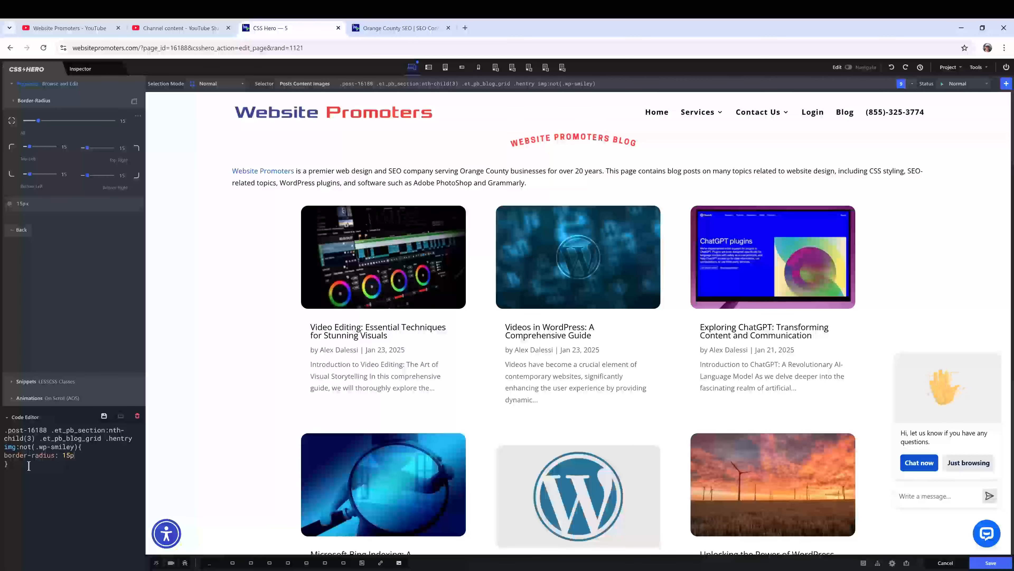
key("BackSpace")
type("0px")
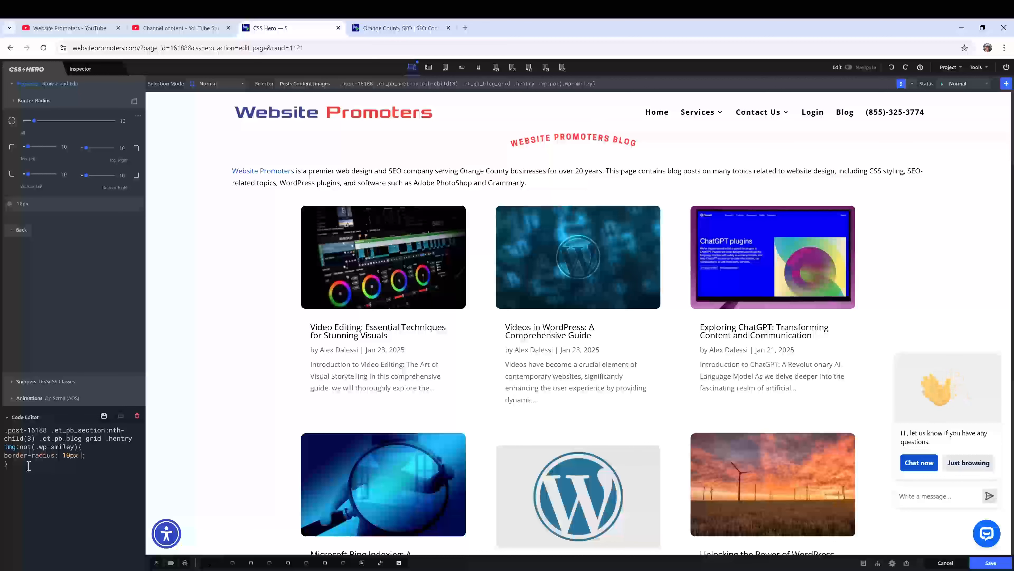
Expand the images' border-radius to separate corner values of 10px 10px 10px 10px
type("10p")
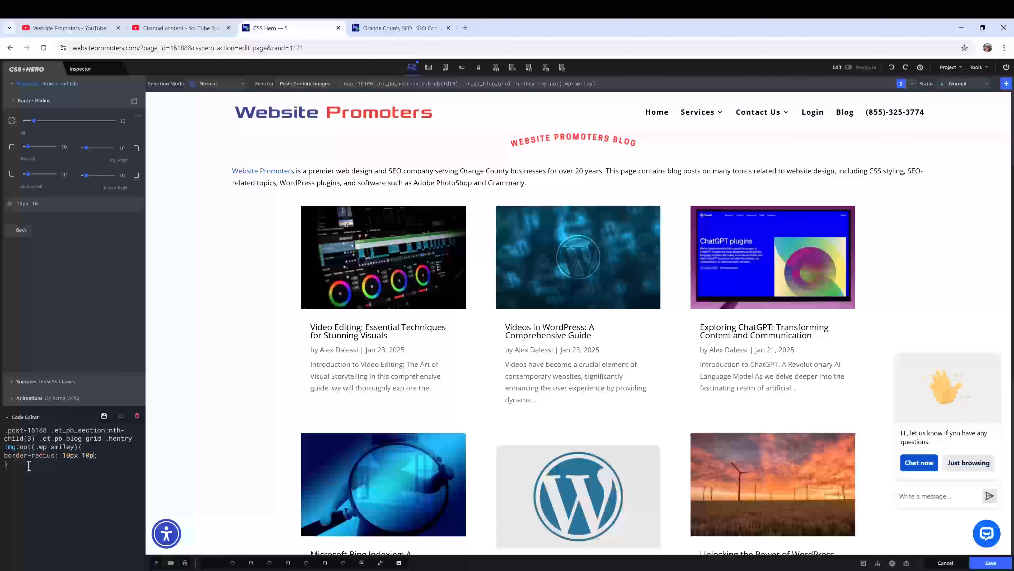
type("x 1")
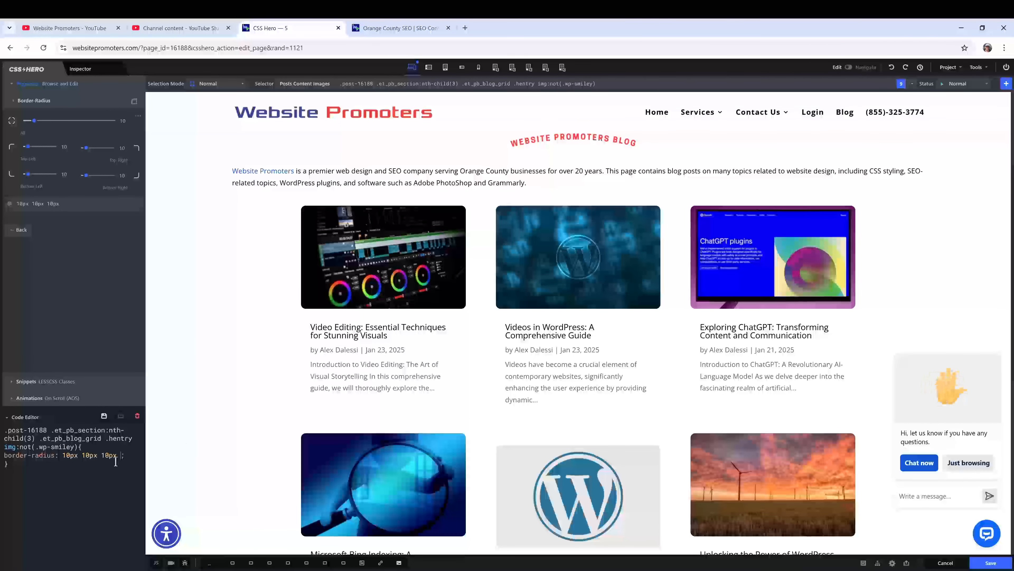
type("0px")
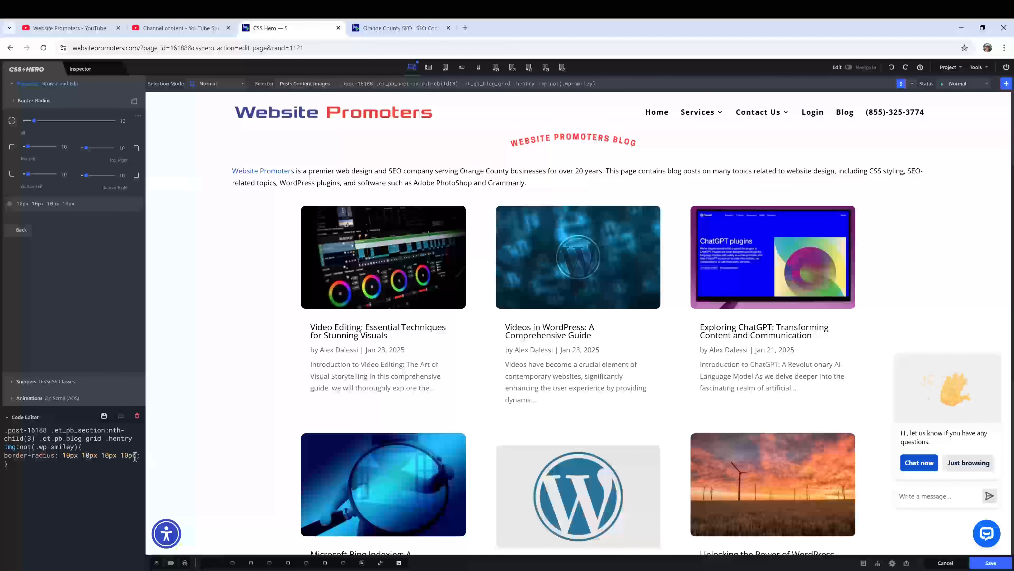
Remove the fourth corner value from the images' border-radius and set the second to 0px, giving 10px 0px 10px
key("BackSpace")
key("BackSpace")
key("BackSpace")
key("BackSpace")
key("BackSpace")
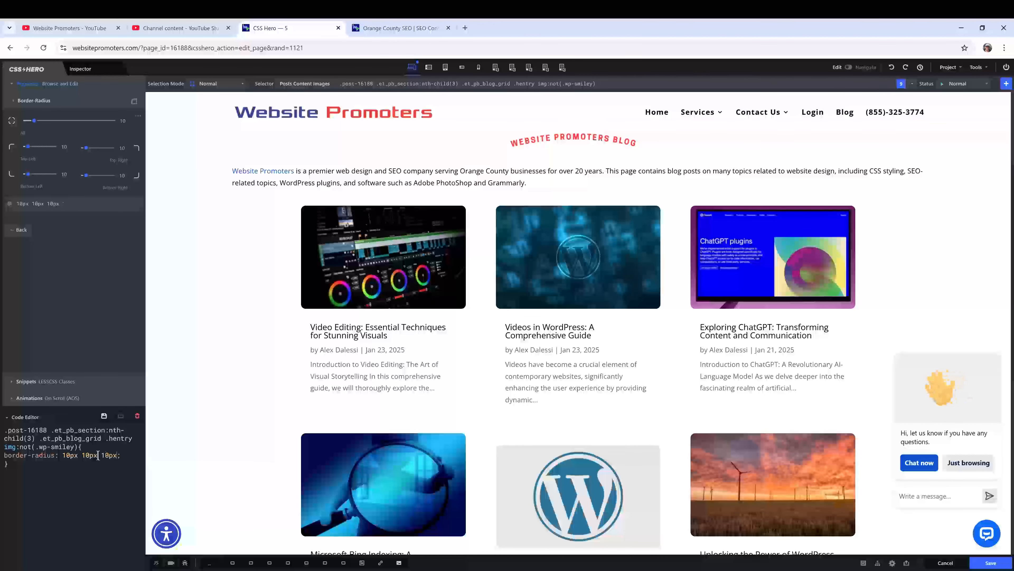
left_click(88, 456)
key("BackSpace")
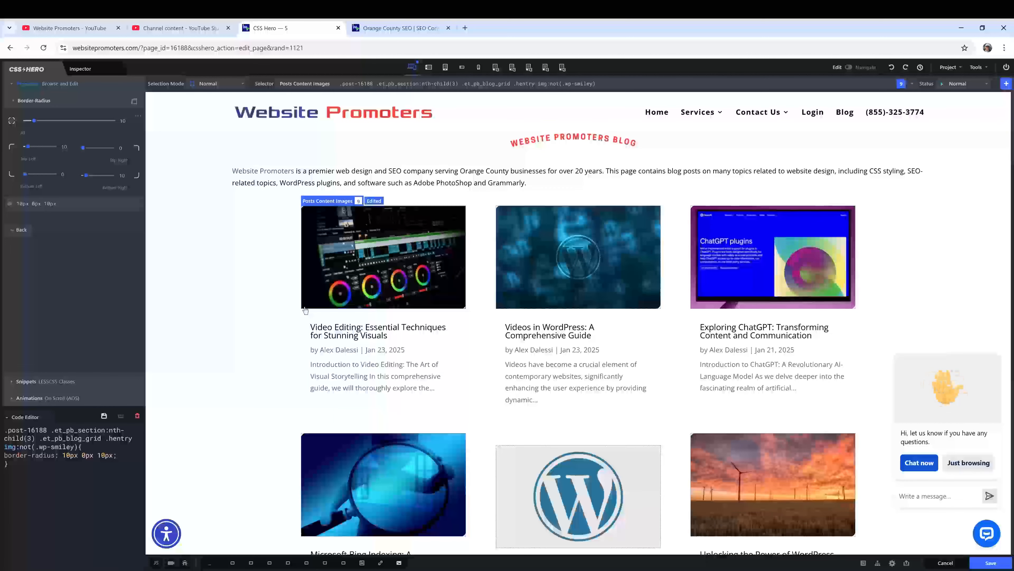
Restore the images' border-radius to 10px 10px 10px 10px
type("1")
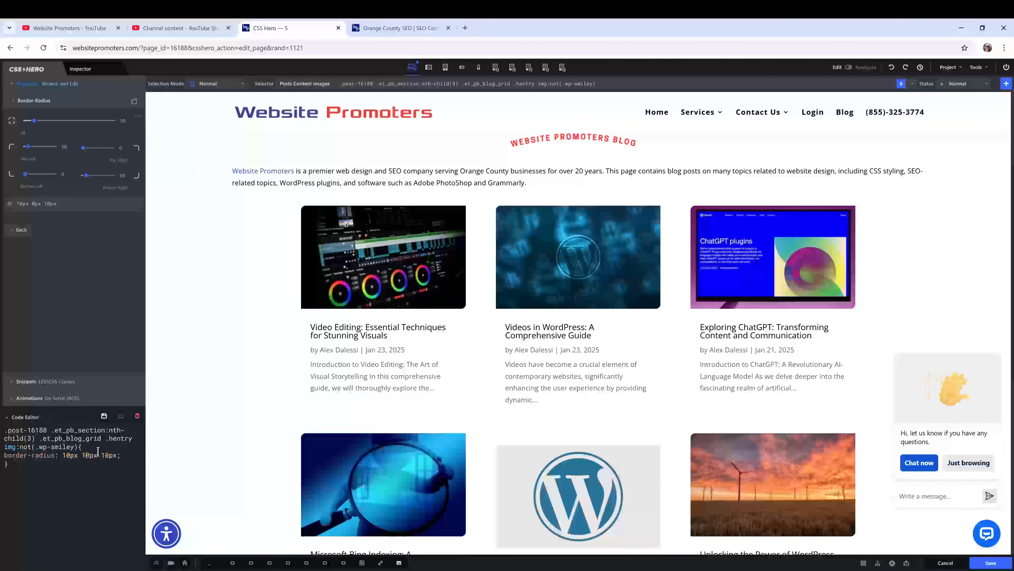
left_click(118, 457)
type("10px;")
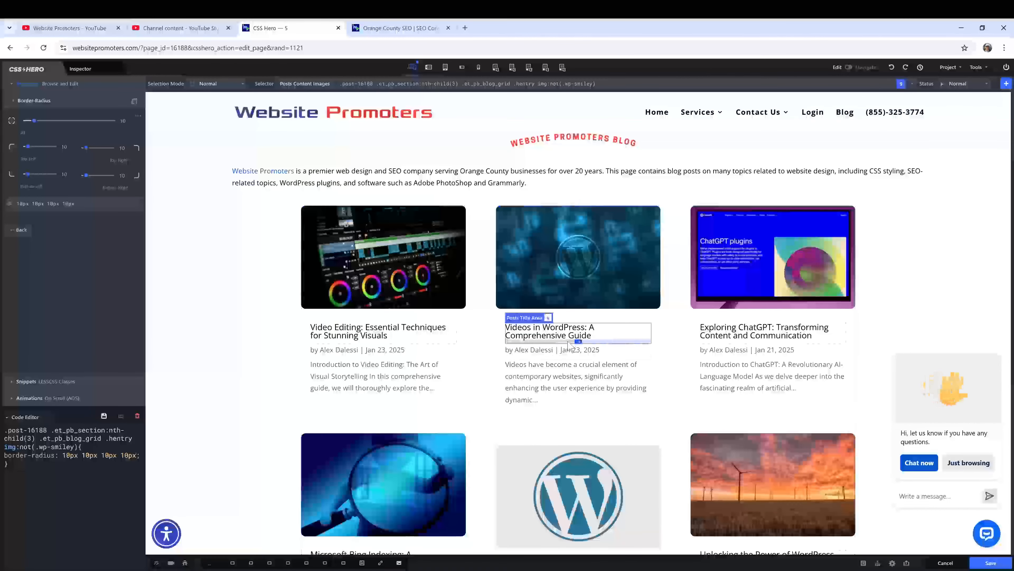
Check the rounded images across the blog grid and save the image styling
scroll(569, 346, "down", 2)
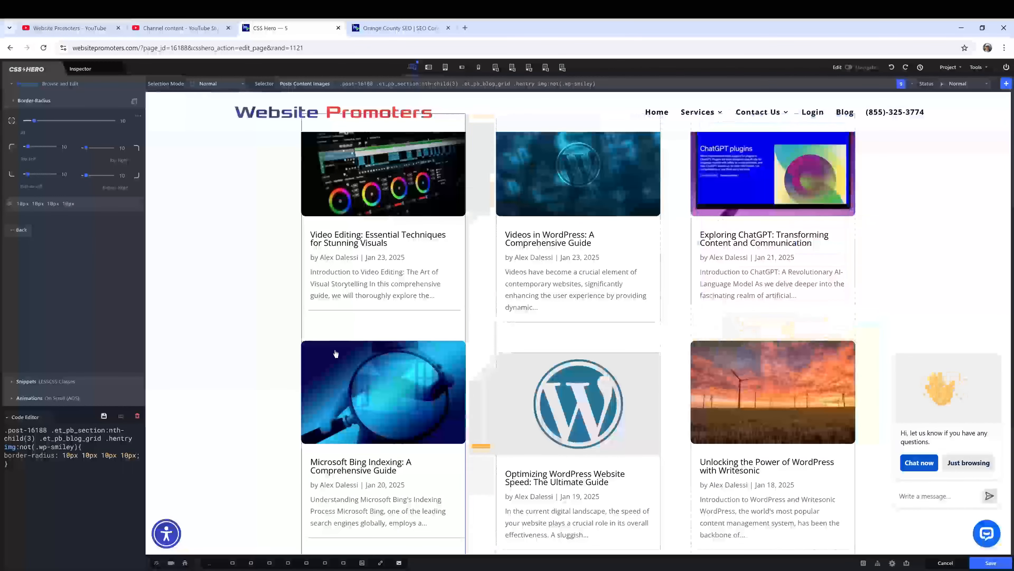
scroll(335, 353, "up", 2)
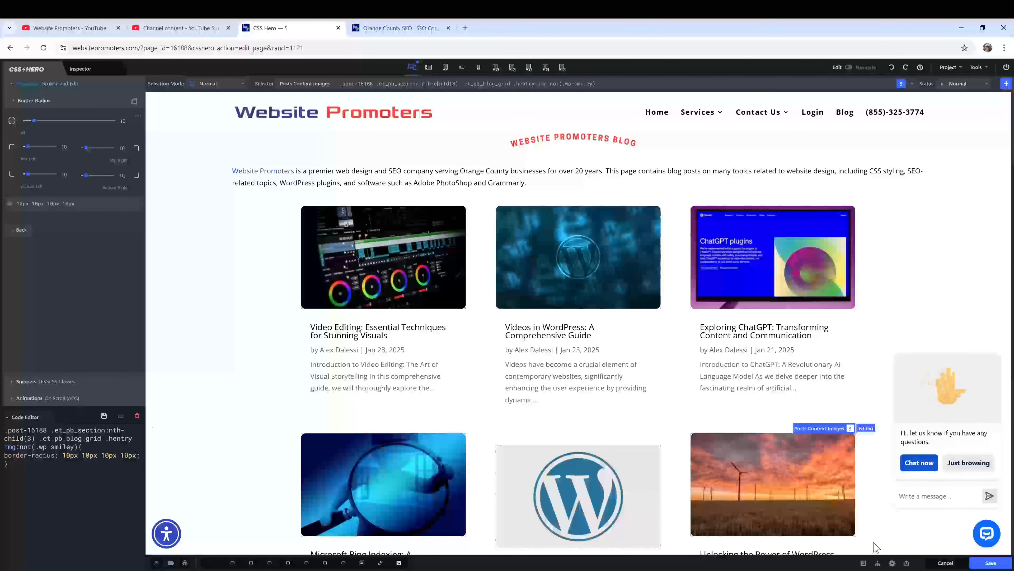
left_click(991, 563)
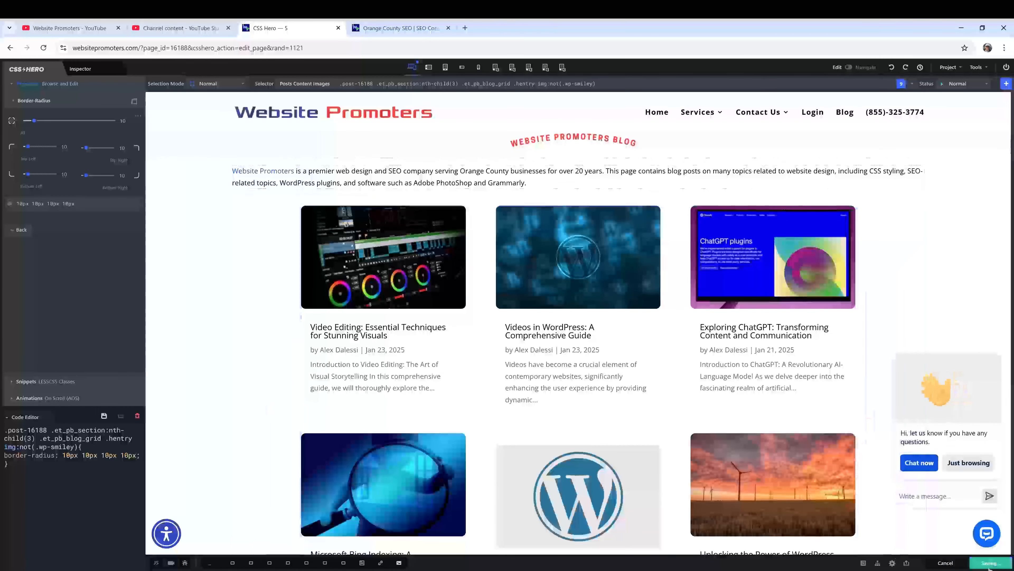
Select the first blog post's entry container and open its border settings
left_click(373, 403)
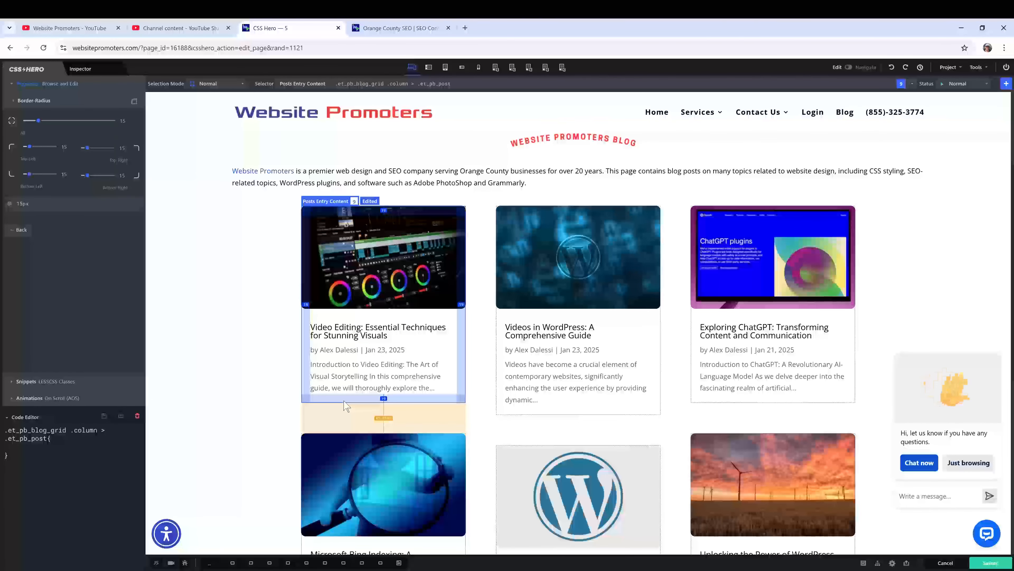
left_click(16, 100)
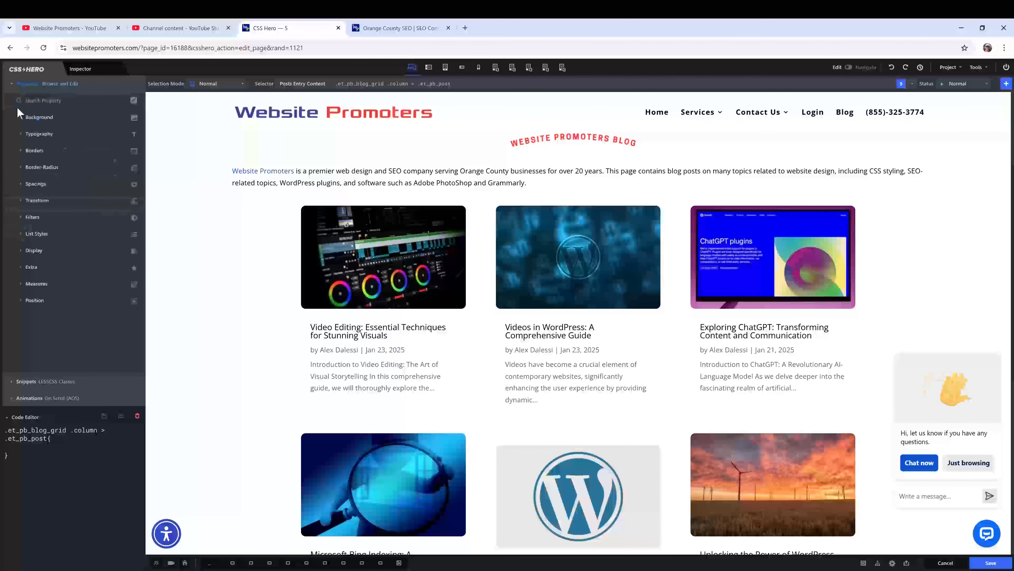
left_click(47, 154)
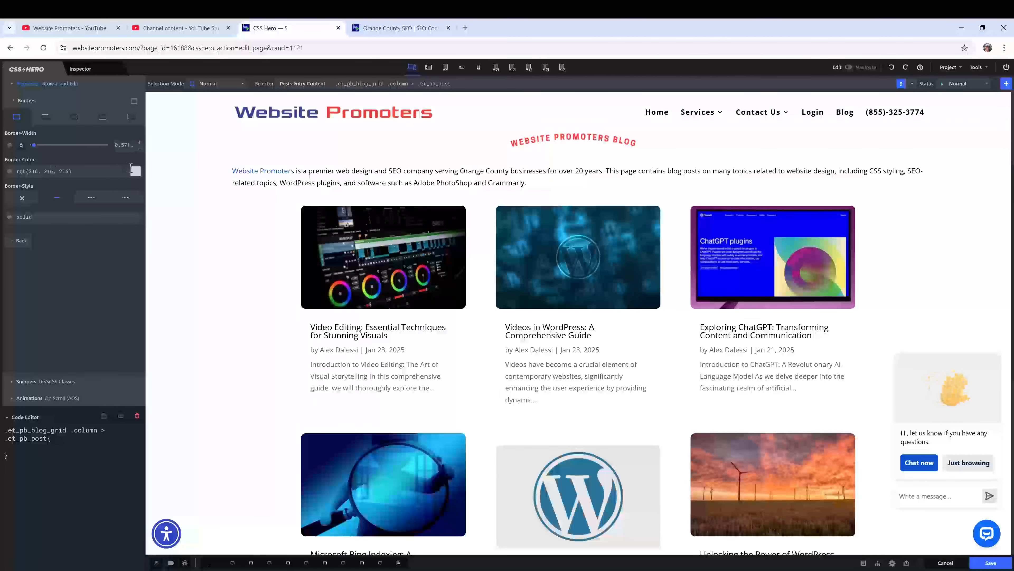
Set the post cards' border color to white (#FFFFFF) and check the blog grid
left_click(136, 172)
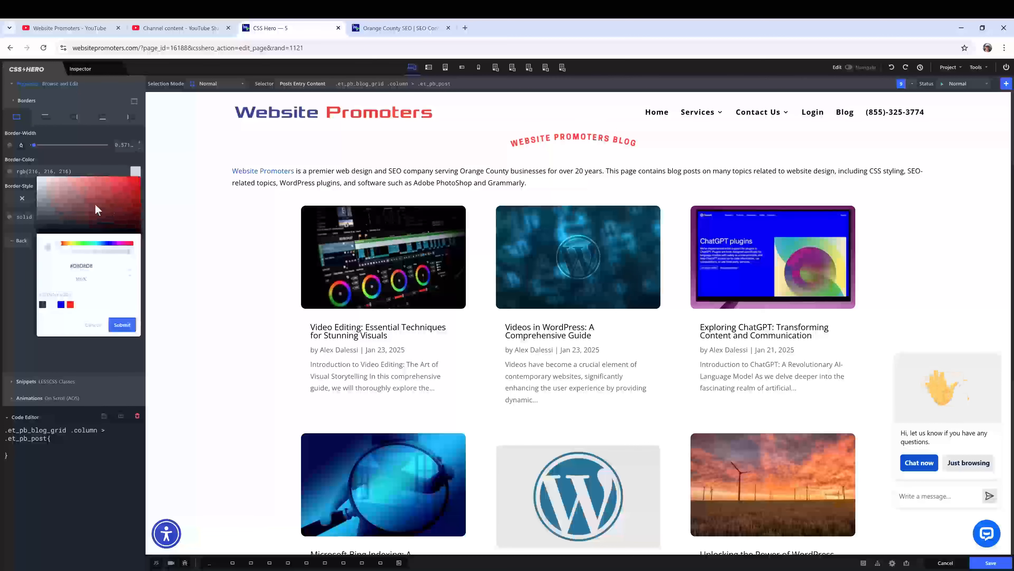
left_click(115, 228)
left_click_drag(129, 235, 141, 239)
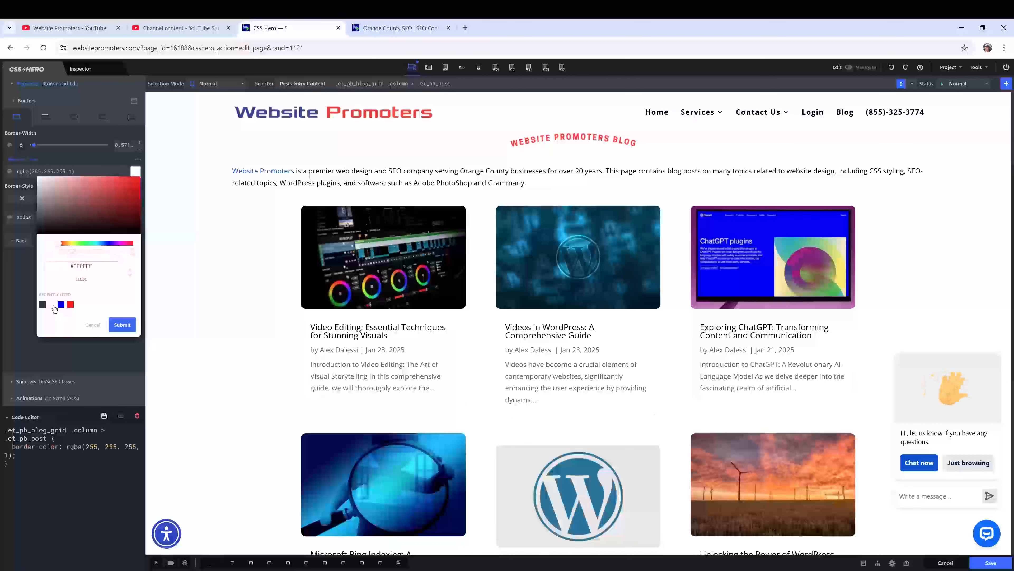
left_click(42, 307)
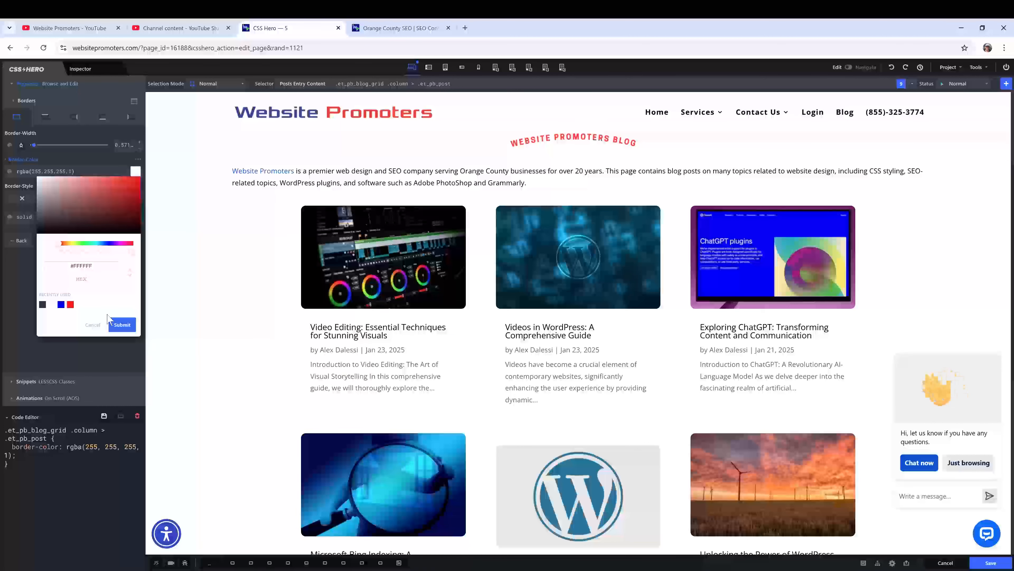
left_click(120, 325)
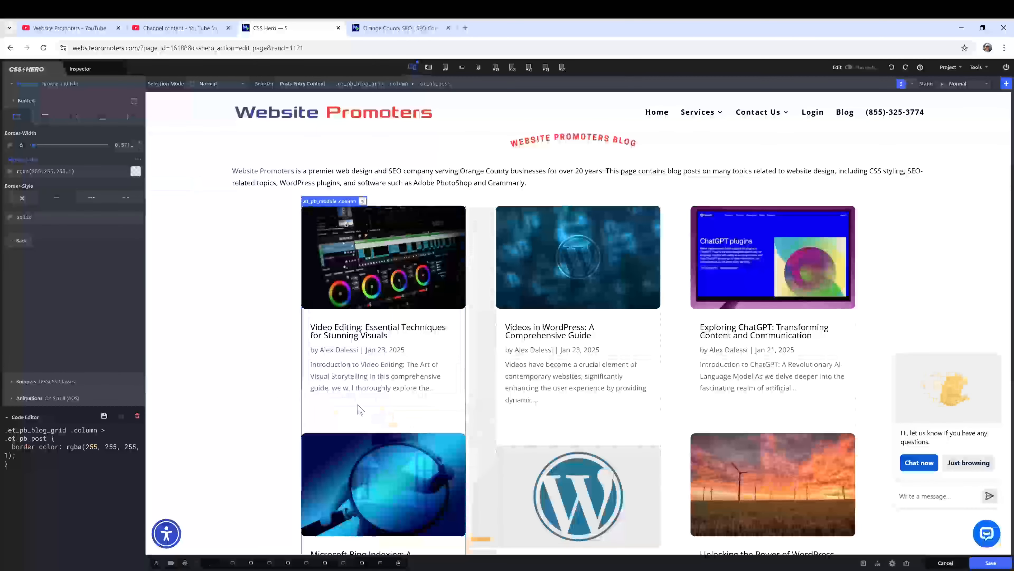
scroll(450, 397, "down", 5)
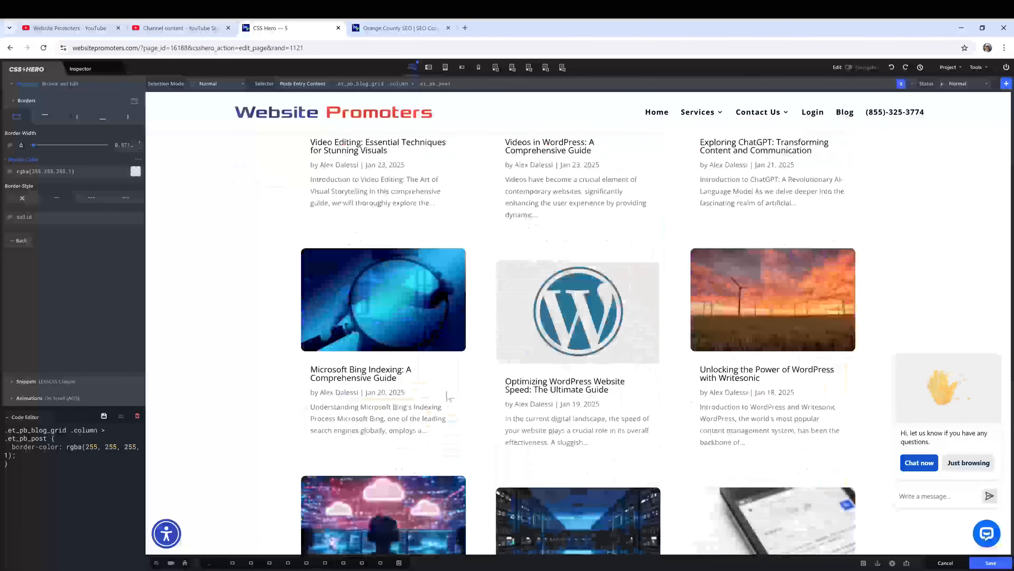
scroll(460, 397, "up", 2)
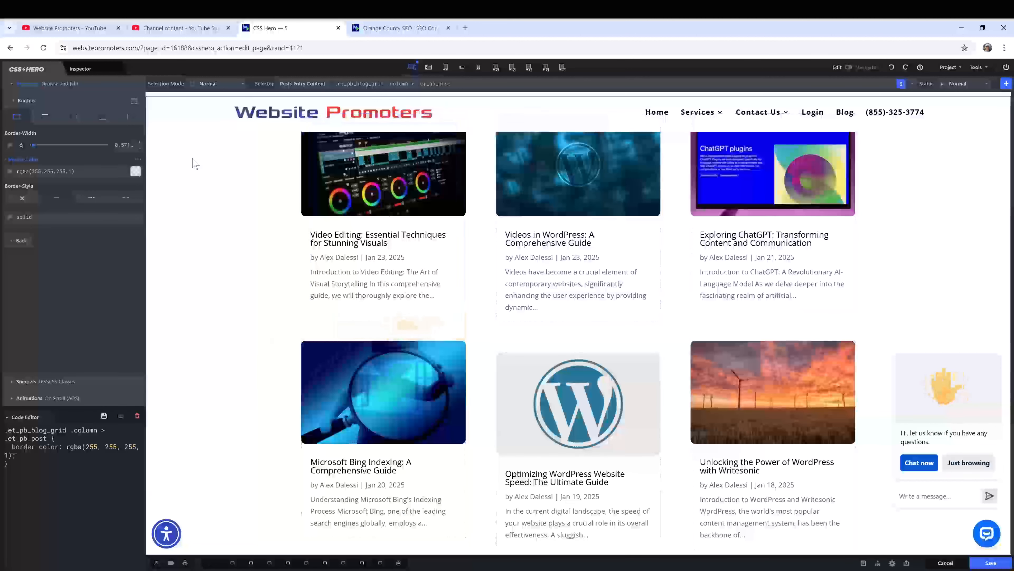
Set the post cards' border color to solid black (#000000)
left_click(135, 172)
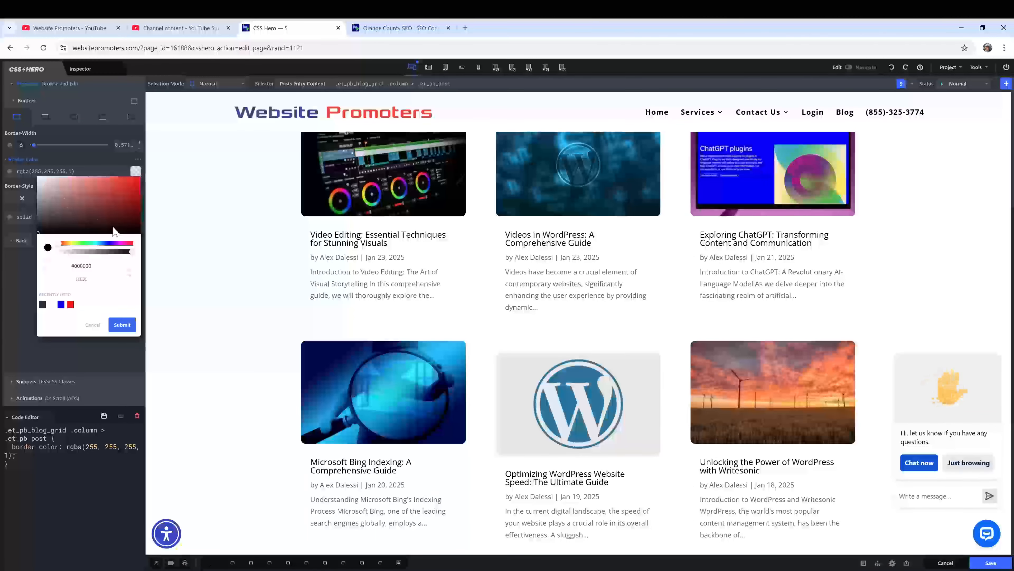
left_click(85, 231)
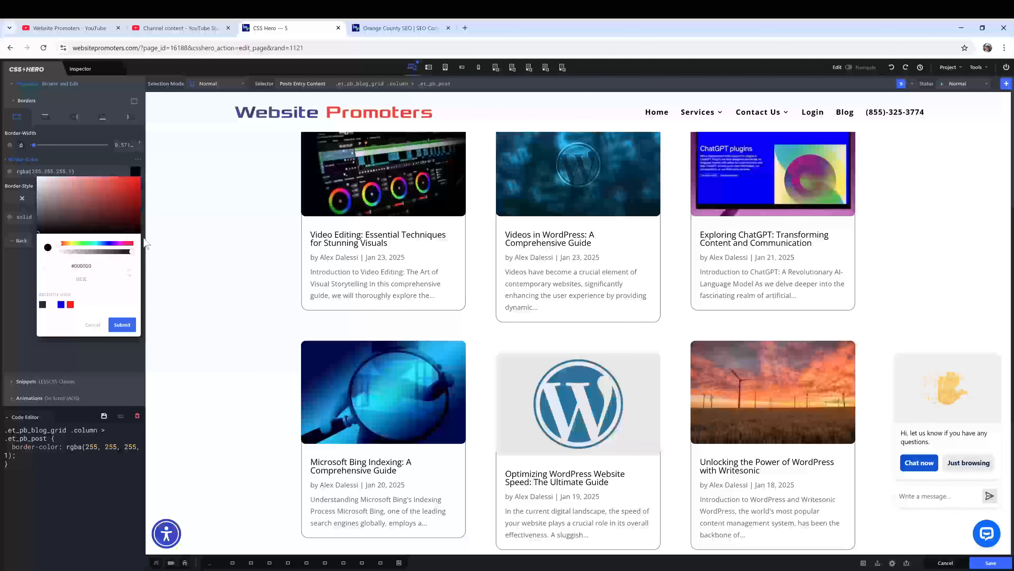
left_click(139, 232)
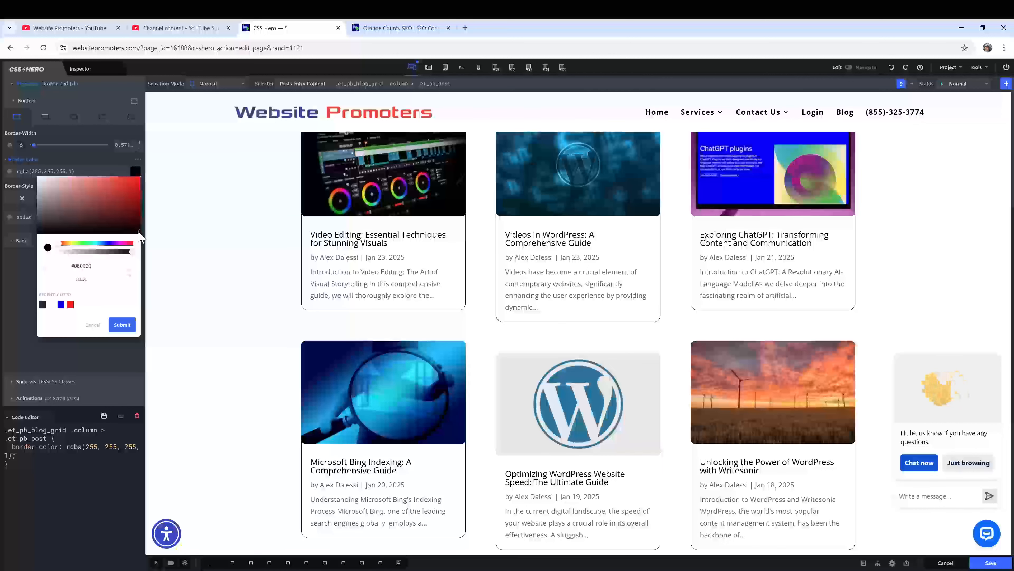
left_click_drag(139, 232, 140, 234)
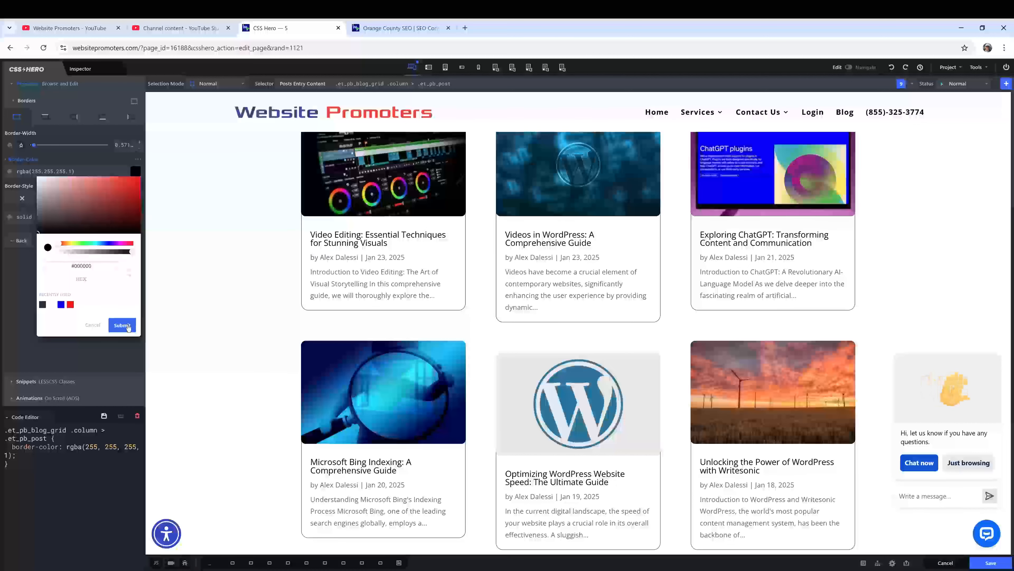
left_click(122, 325)
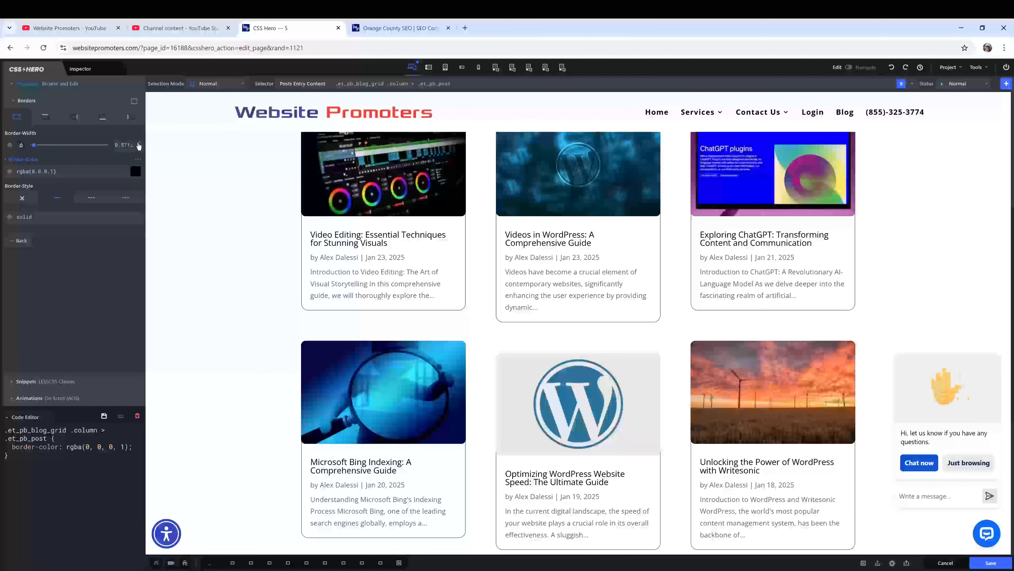
Set the border width of the blog post cards to 3px
left_click(138, 143)
double_click(127, 145)
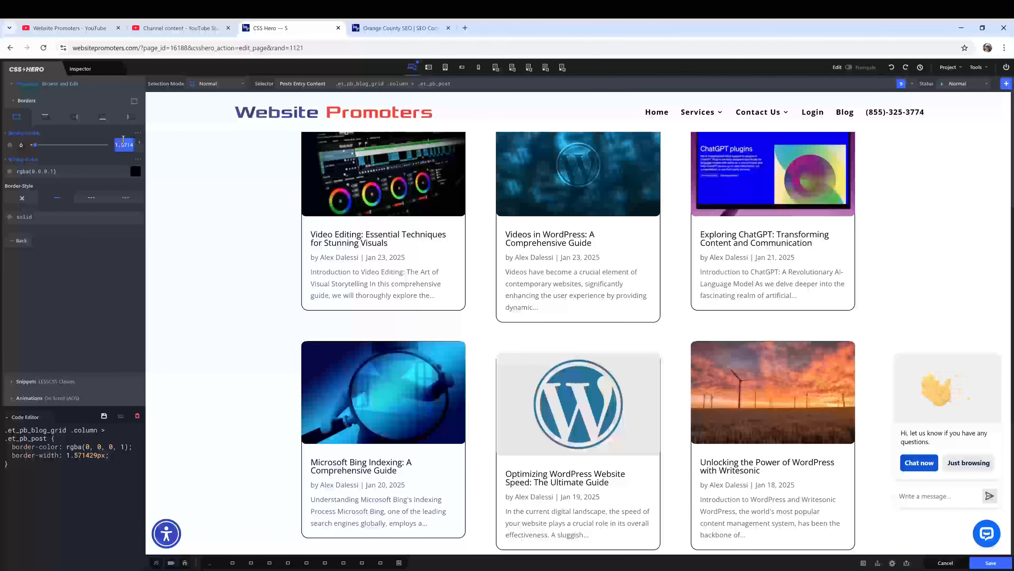
left_click(77, 454)
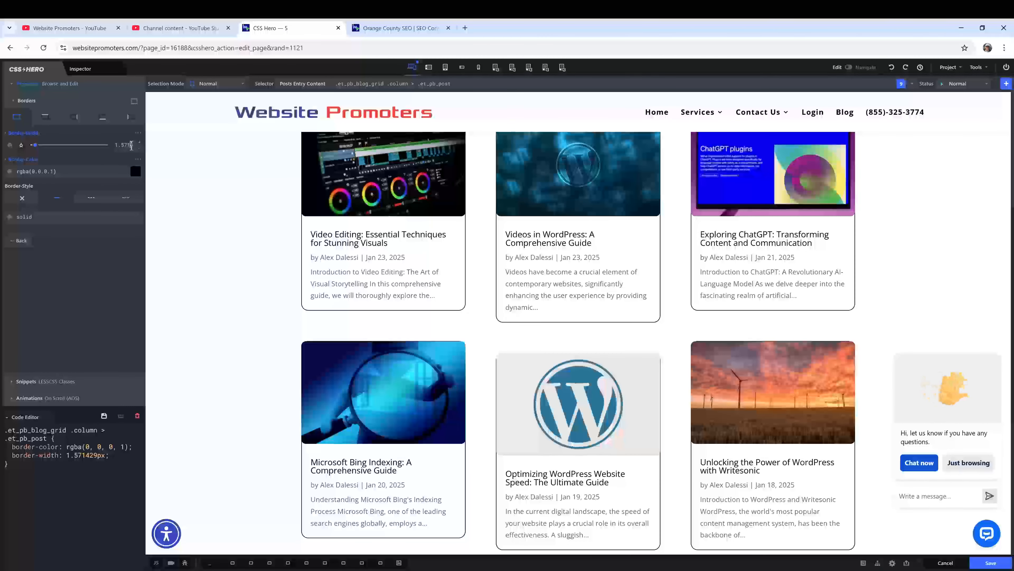
key("Return")
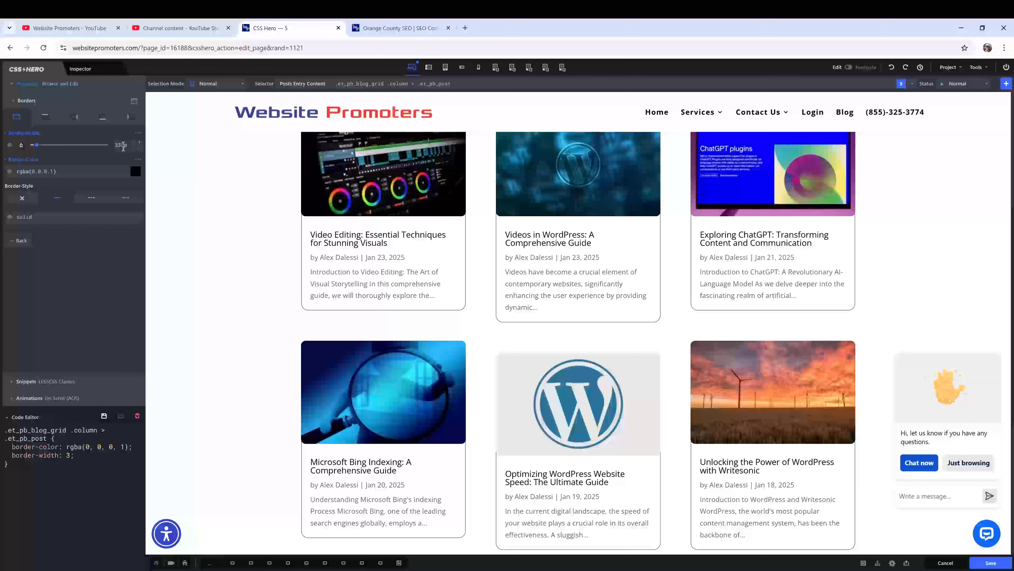
key("BackSpace")
key("BackSpace")
key("BackSpace")
type("px")
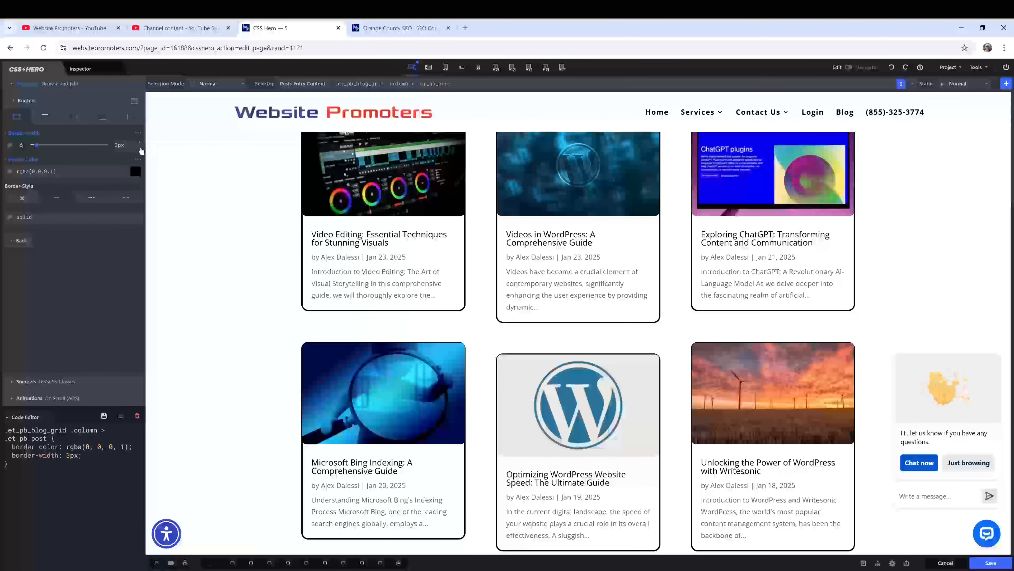
Reduce the post cards' border width to 2px and check the result across the blog grid
left_click(141, 148)
scroll(518, 299, "up", 5)
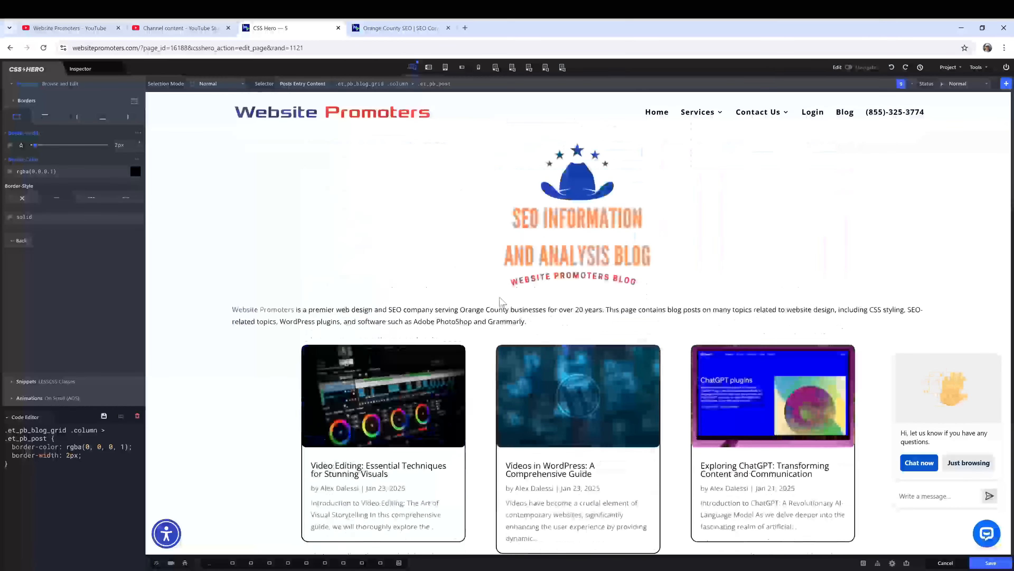
scroll(518, 299, "down", 3)
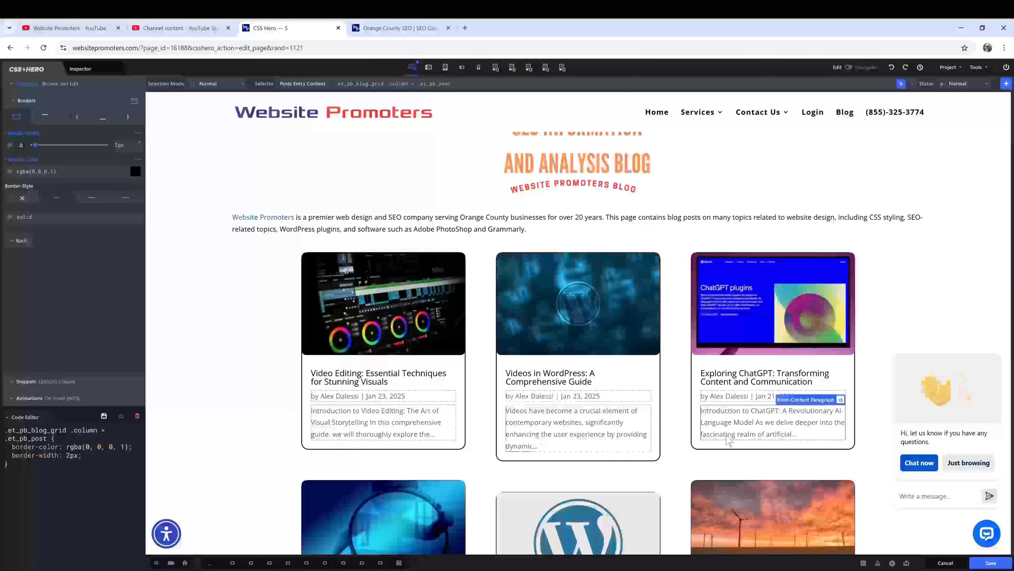
scroll(719, 461, "down", 2)
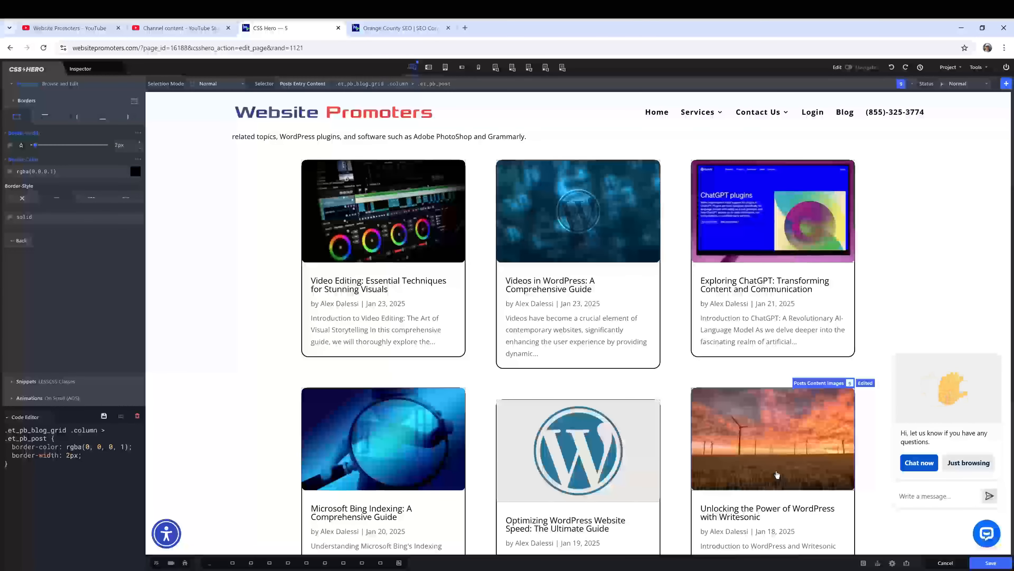
scroll(777, 474, "down", 7)
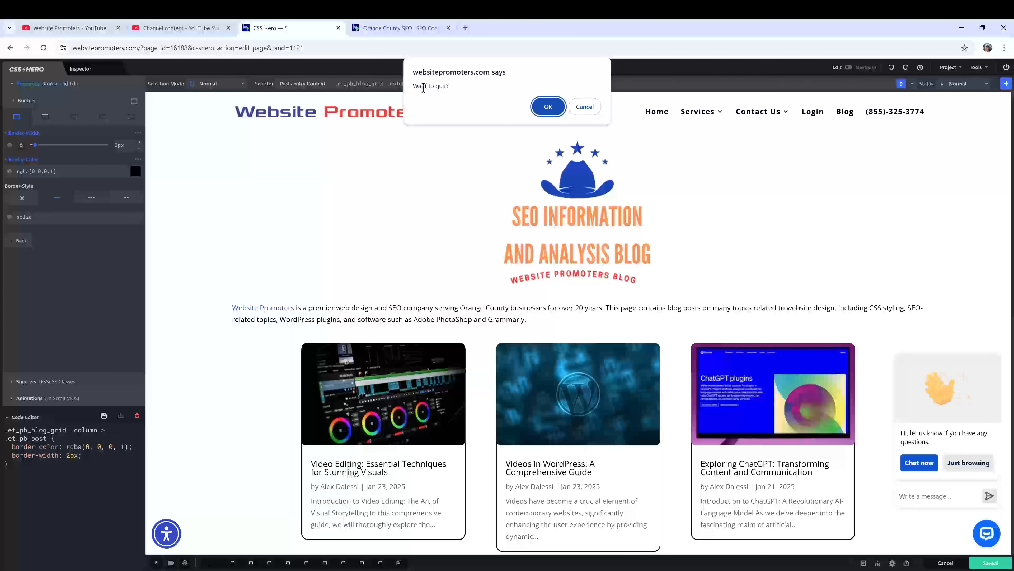
Quit the CSS Hero editor and open Tutorial Page for editing from the WordPress admin's page list
left_click(550, 109)
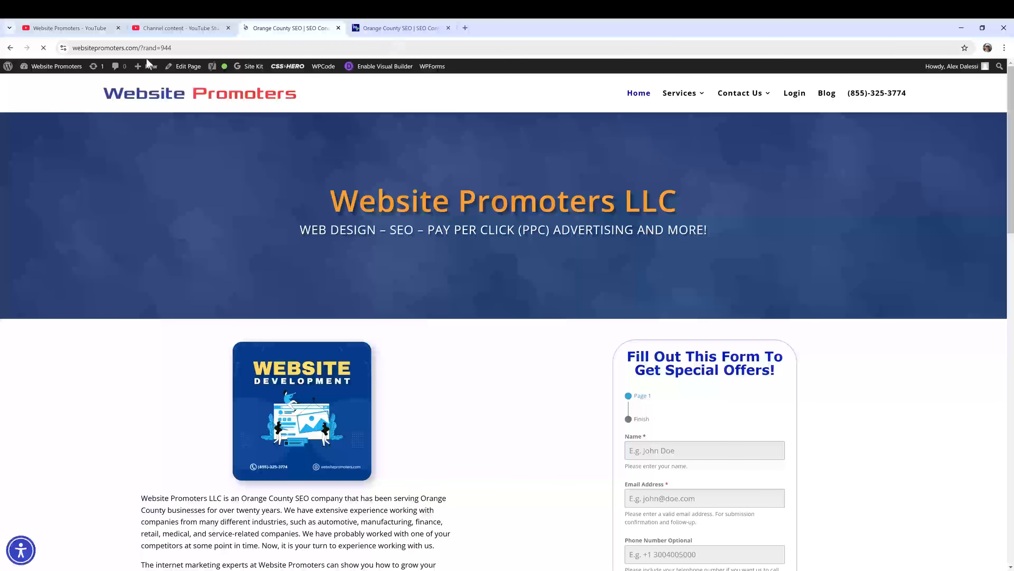
mouse_move(53, 86)
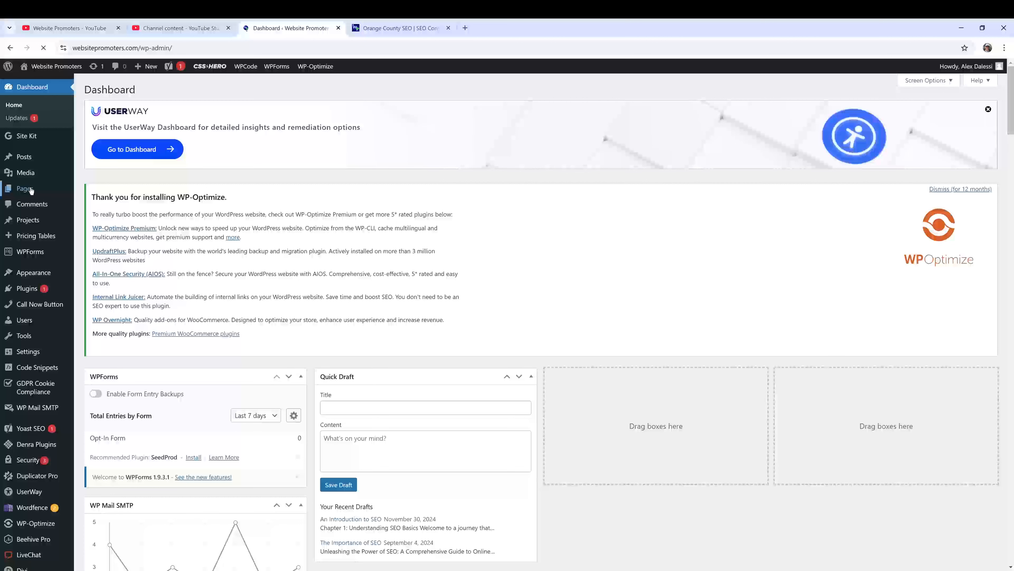
left_click(31, 191)
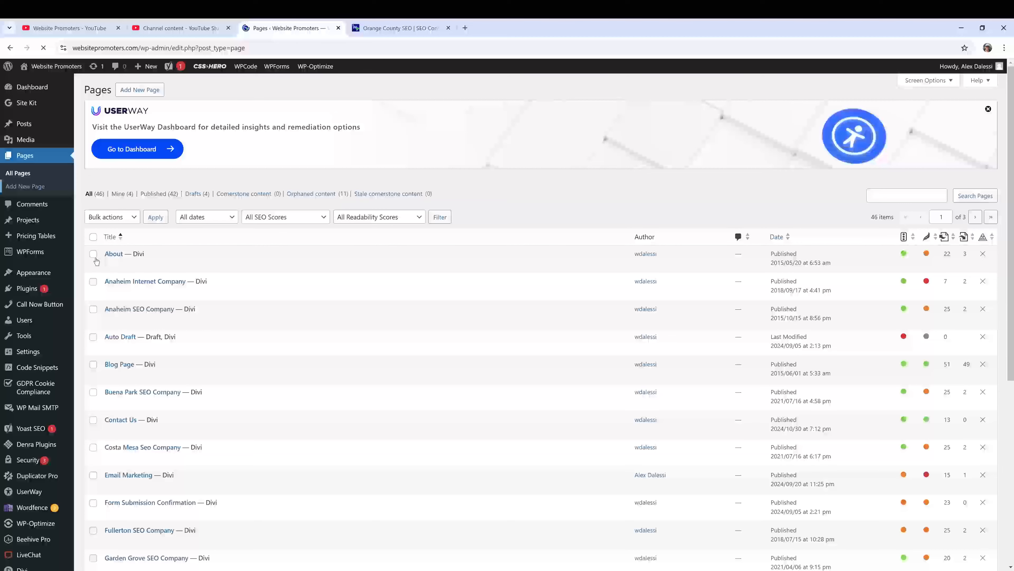
scroll(96, 261, "down", 7)
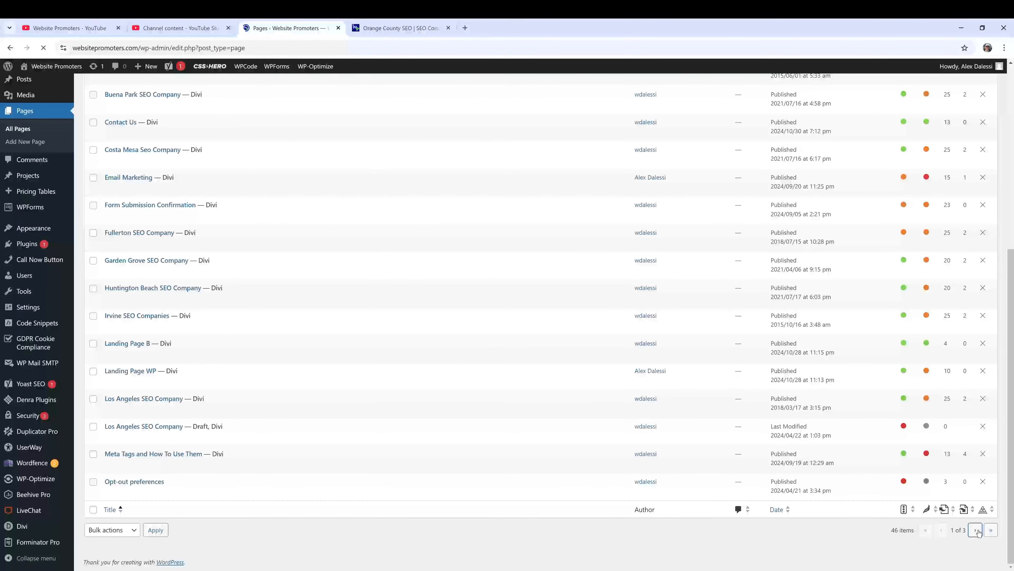
left_click(976, 530)
left_click(109, 493)
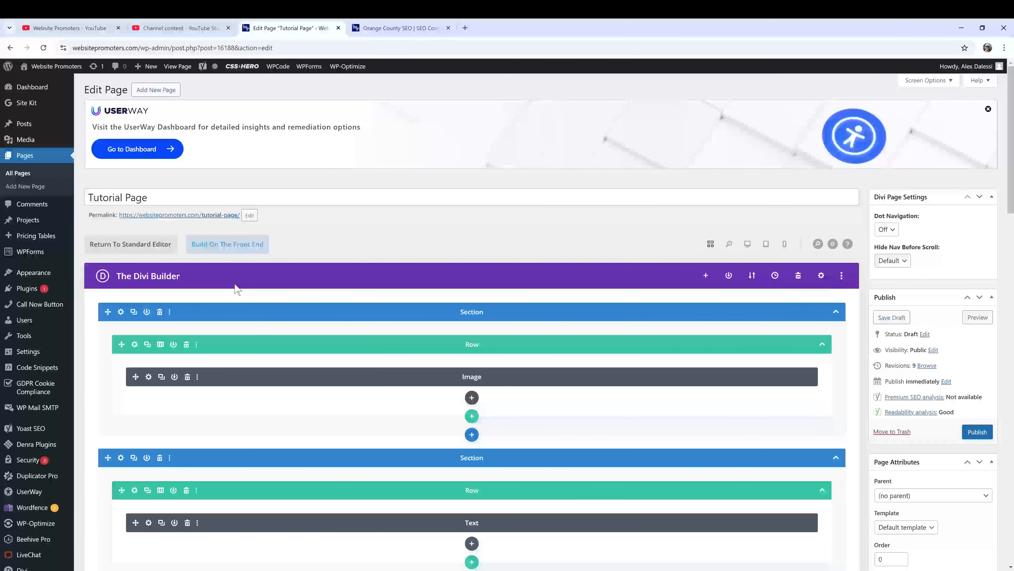
Shorten the excerpt length in the Blog module's settings and apply the change
scroll(170, 389, "down", 4)
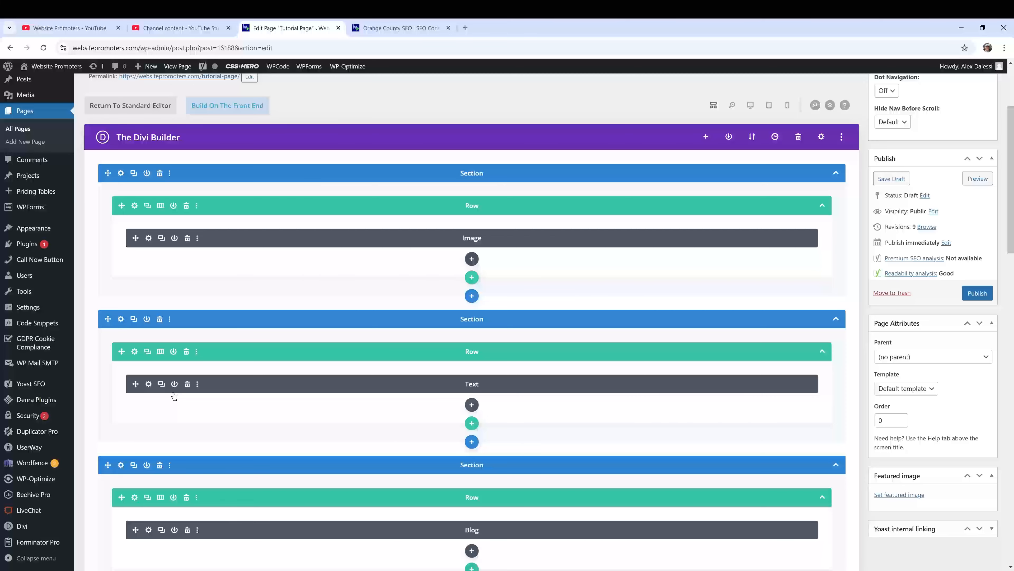
scroll(149, 448, "down", 2)
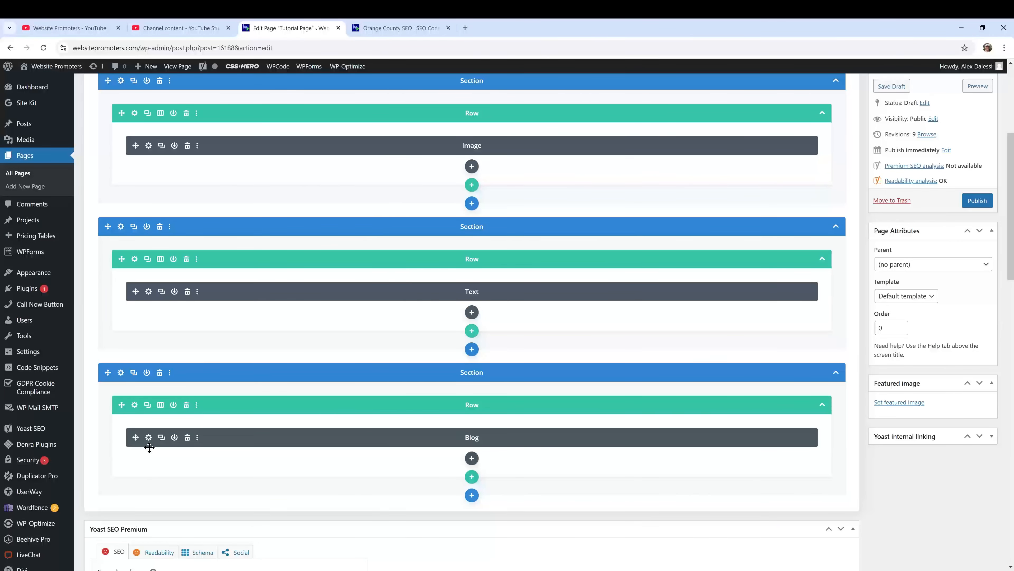
left_click(150, 447)
left_click(406, 293)
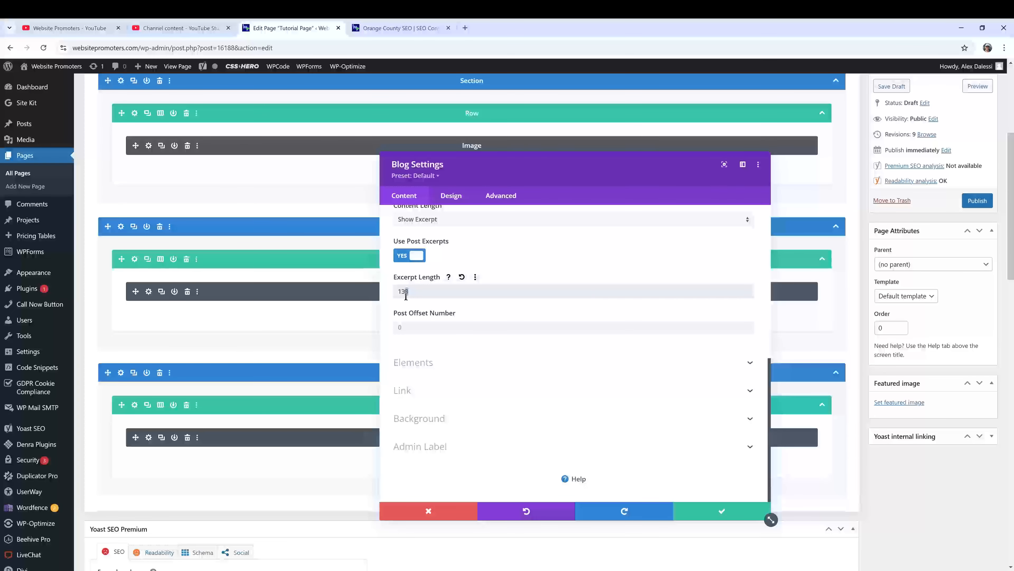
key("BackSpace")
type("2")
left_click(723, 511)
Save the page draft and preview the page to check the post cards' excerpts and heights
left_click(893, 224)
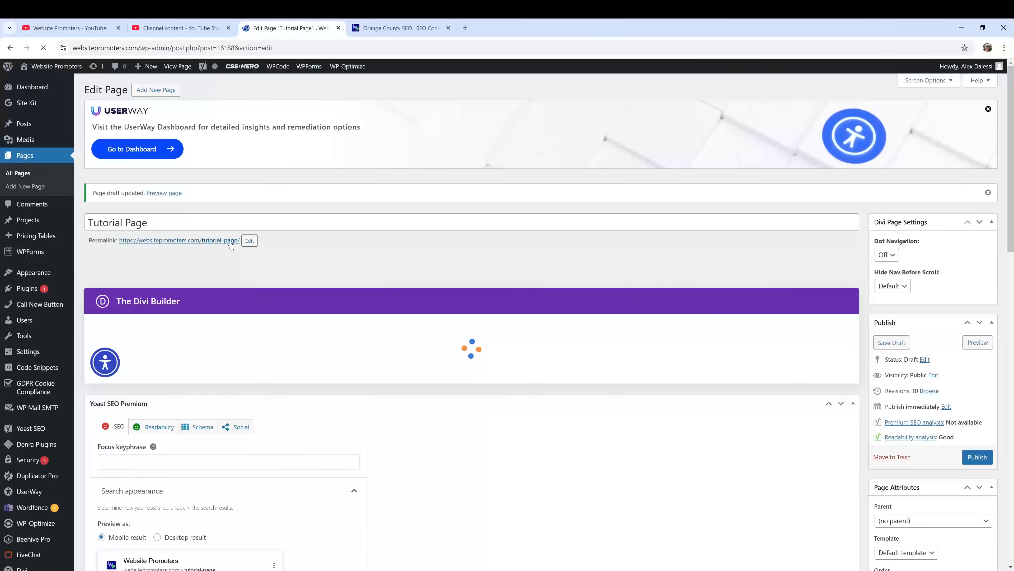
left_click(230, 242)
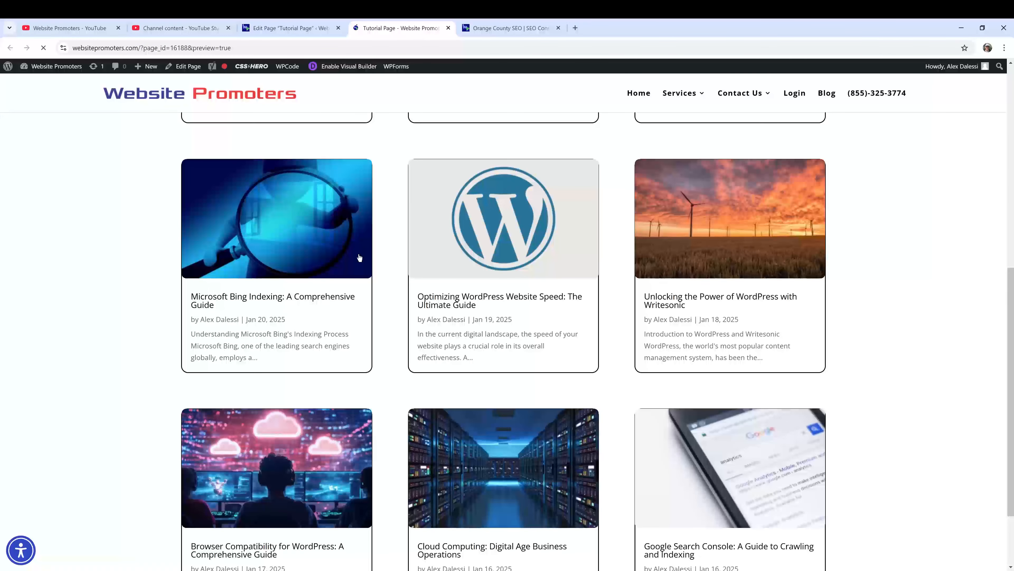
scroll(360, 258, "up", 8)
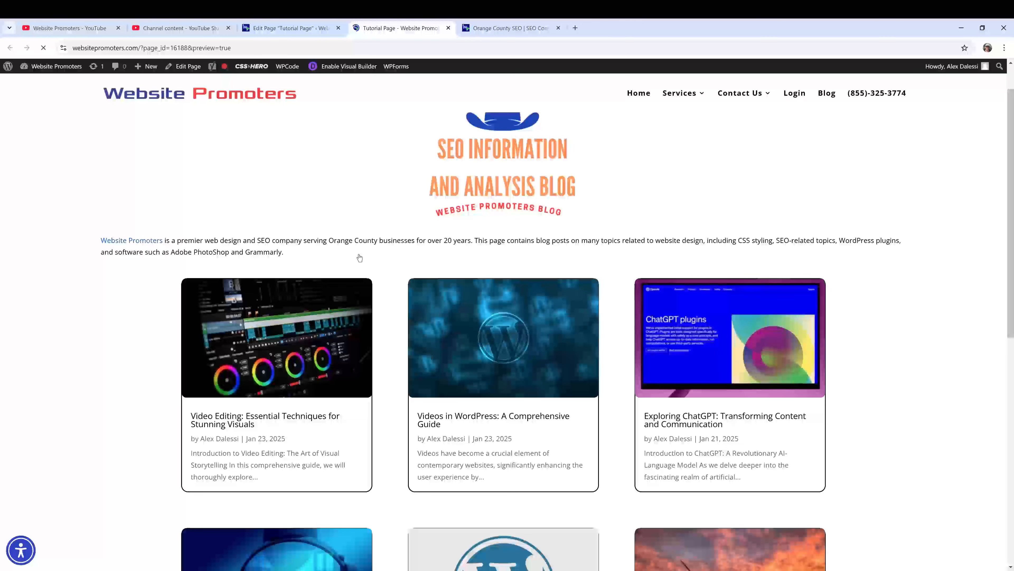